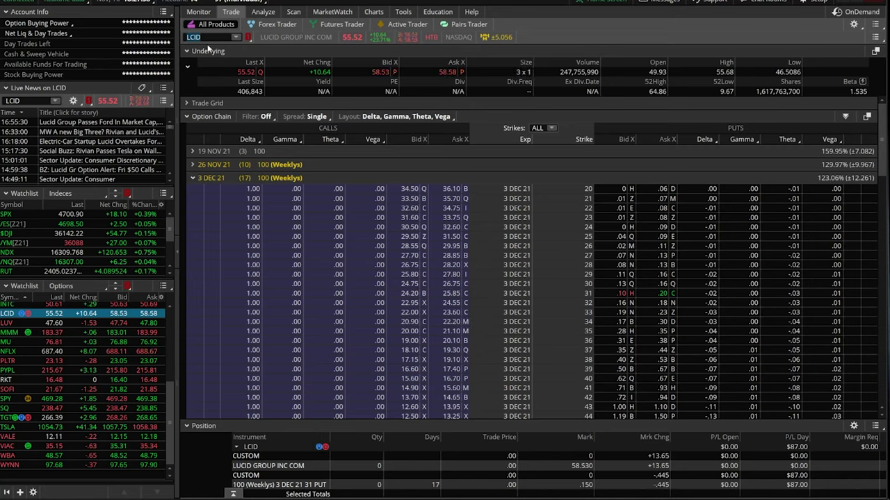
# Create a buy order for 10 LCID shares from the ask price and set its order type to MARKET
pyautogui.click(449, 73)
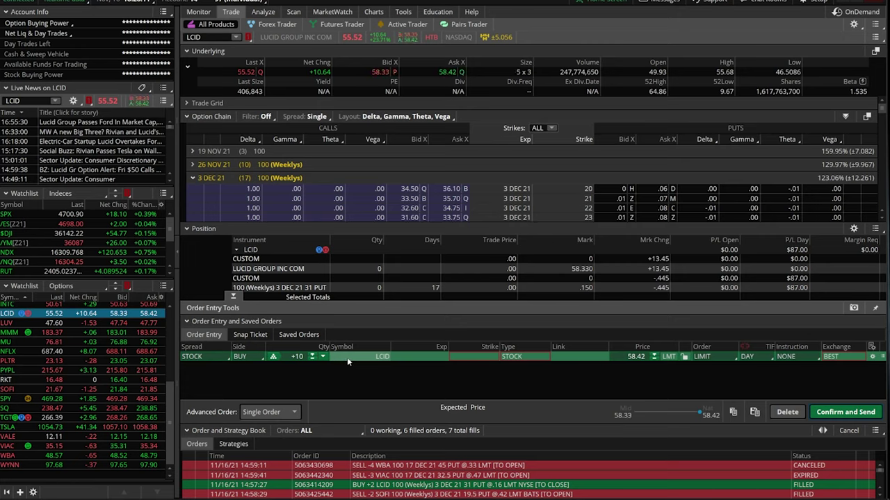
pyautogui.click(723, 356)
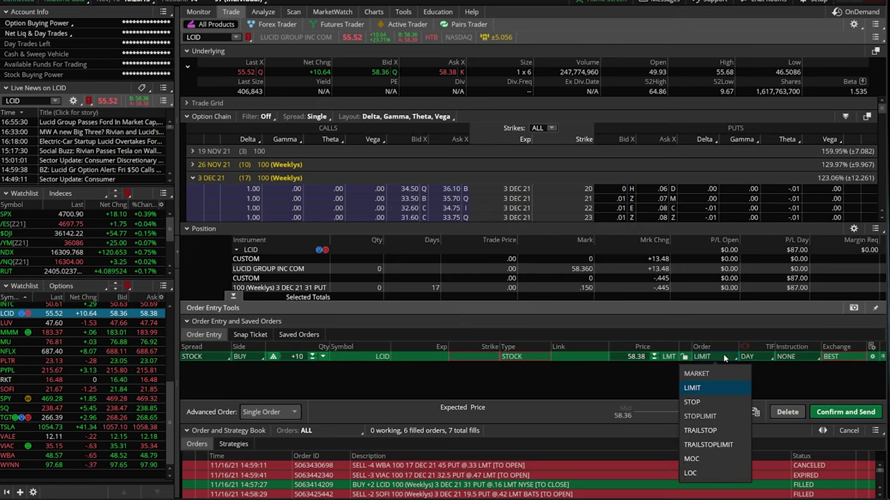
pyautogui.click(714, 373)
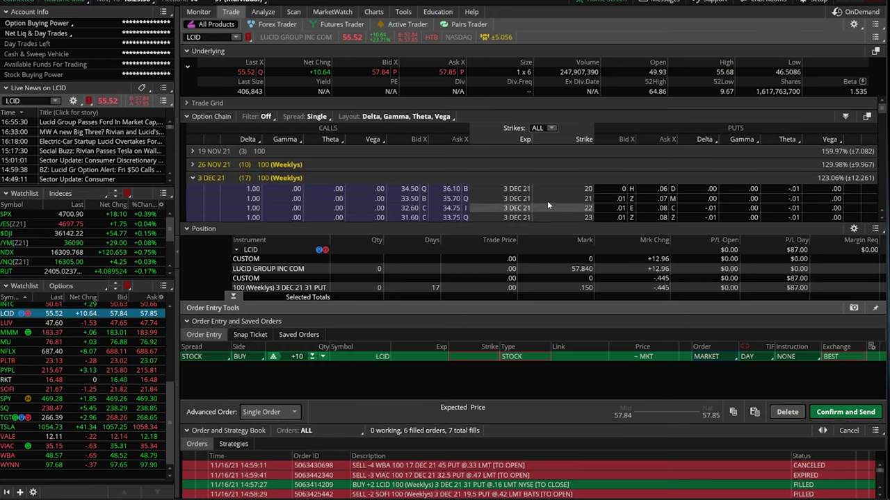
# Create a sell order for 10 LCID shares from the bid price and set its order type to MARKET
pyautogui.click(371, 73)
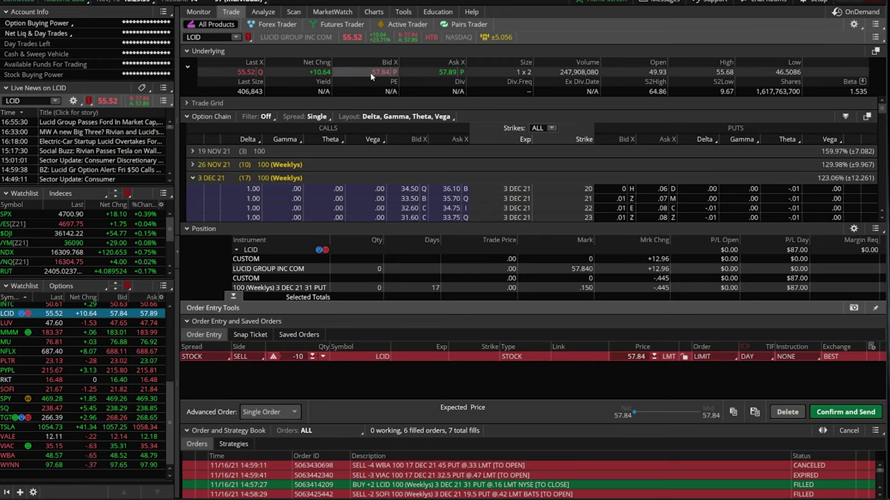
pyautogui.click(712, 359)
pyautogui.click(712, 374)
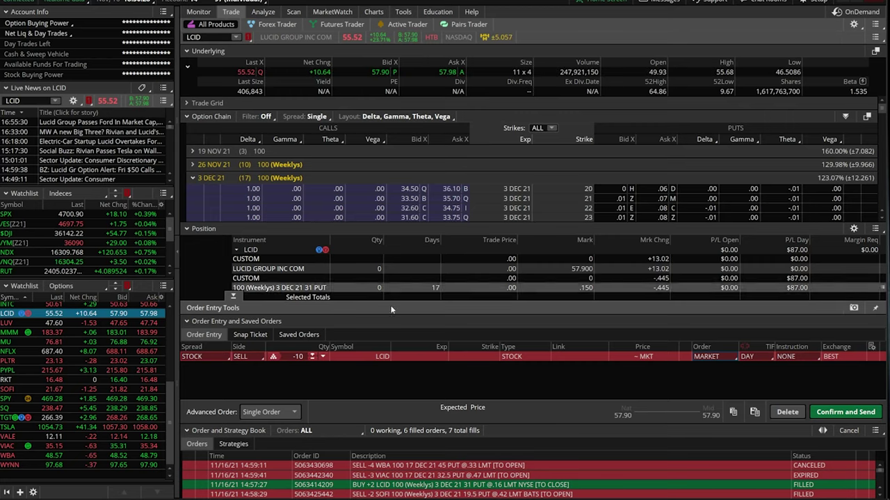
# Change the LCID order's side to BUY and its order type to LIMIT
pyautogui.click(242, 356)
pyautogui.click(253, 374)
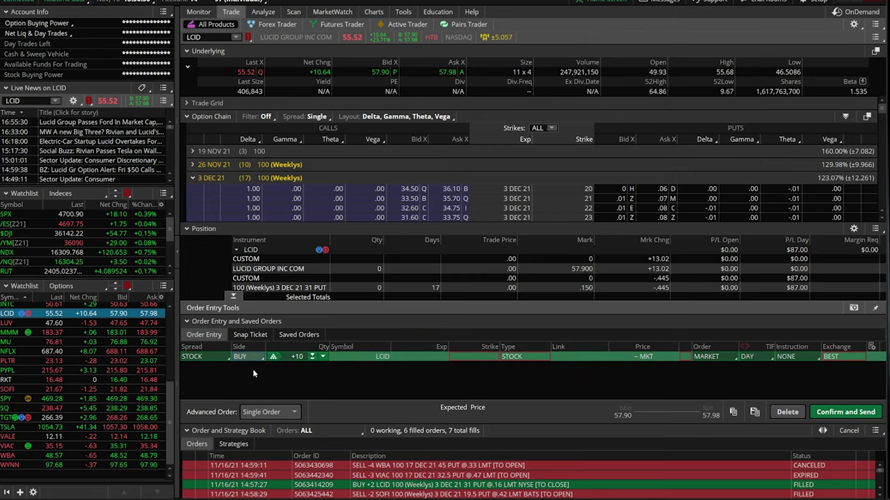
pyautogui.click(712, 357)
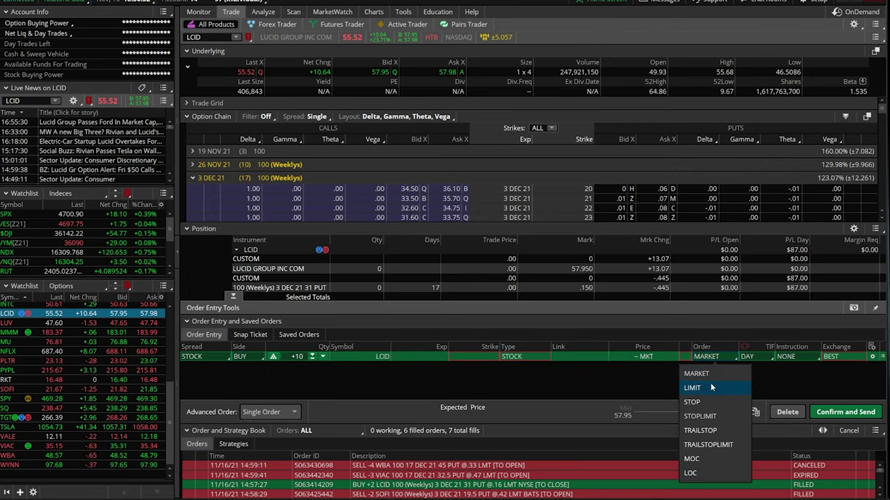
pyautogui.click(711, 386)
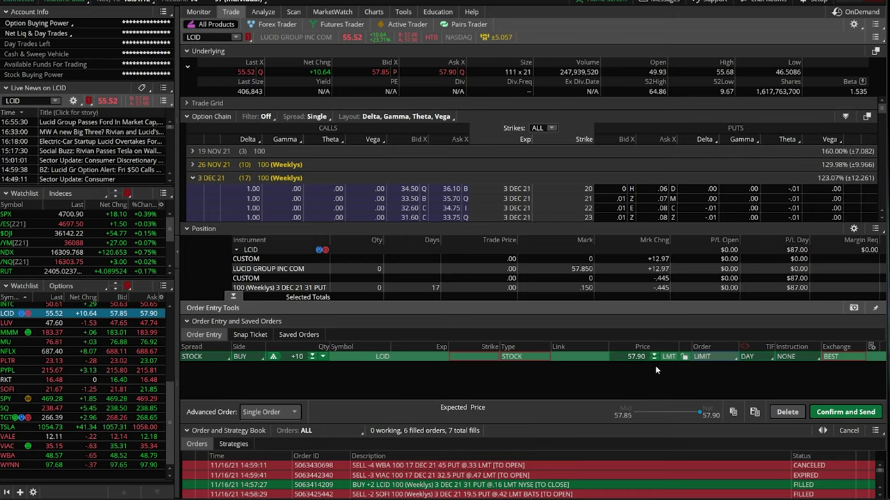
# Set the buy order's limit price to 50.00 and its time in force to EXT
pyautogui.click(653, 354)
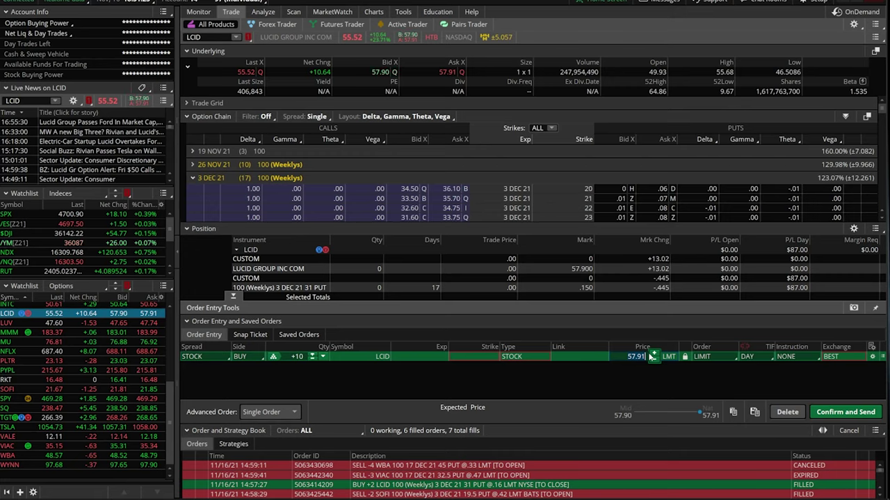
pyautogui.press('BackSpace')
pyautogui.press('BackSpace')
pyautogui.press('BackSpace')
pyautogui.press('BackSpace')
pyautogui.write('0')
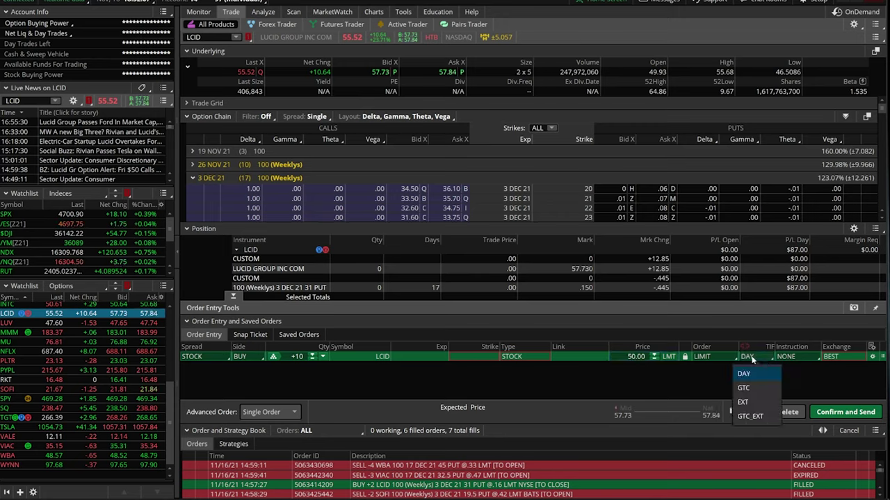
pyautogui.click(743, 401)
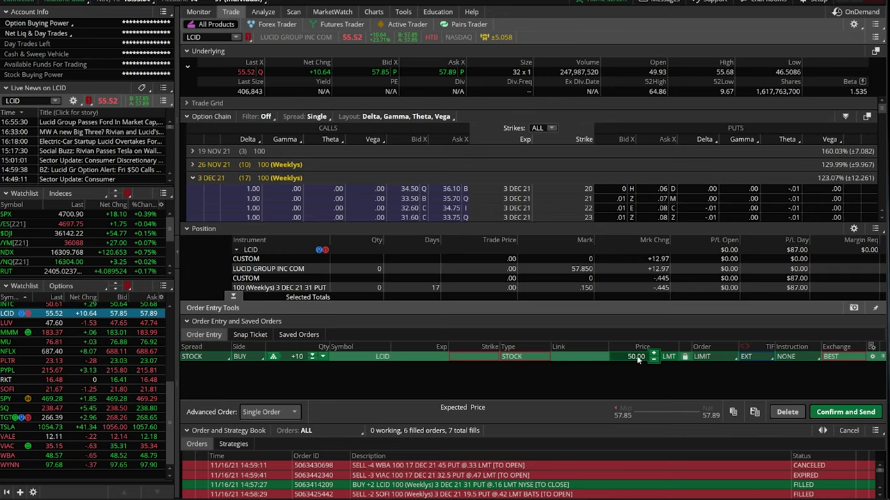
# Change the limit order's side to SELL, set its price to 70.00, and view the time-in-force options
pyautogui.click(258, 357)
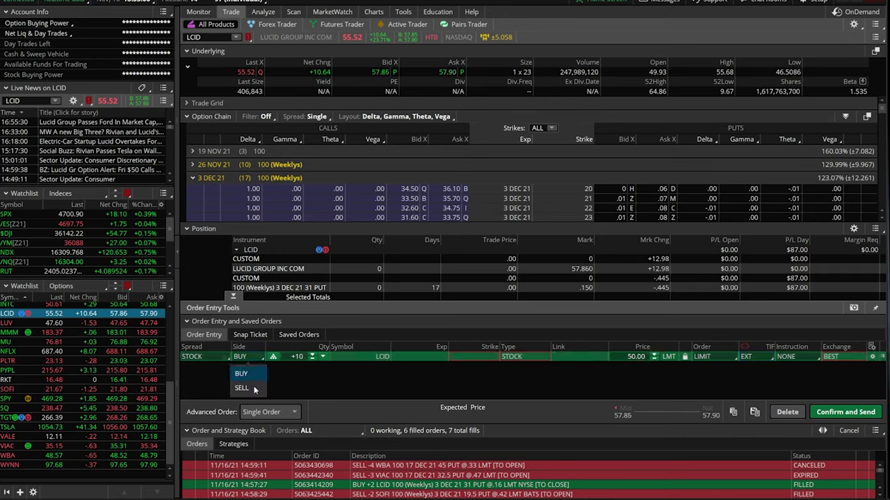
pyautogui.click(249, 389)
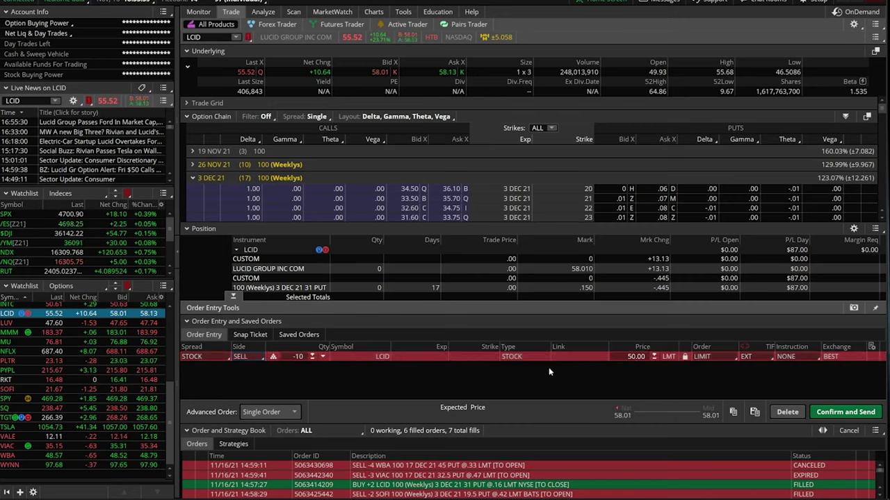
pyautogui.click(634, 357)
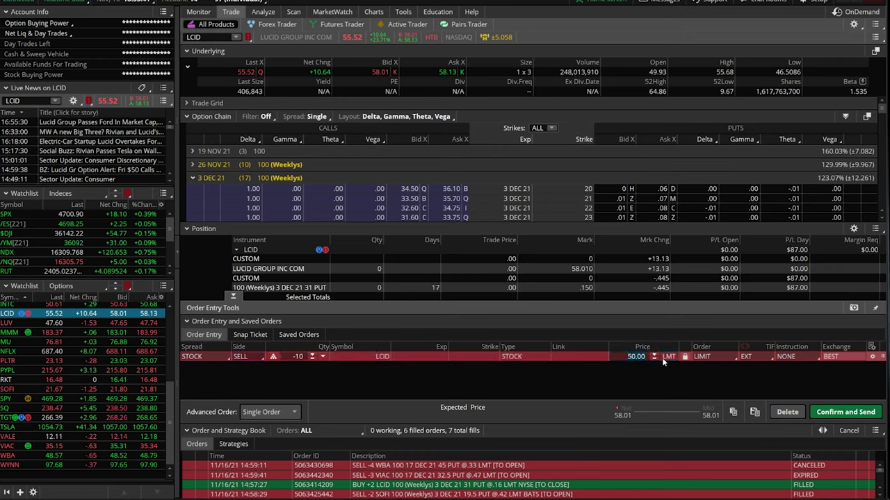
pyautogui.write('70')
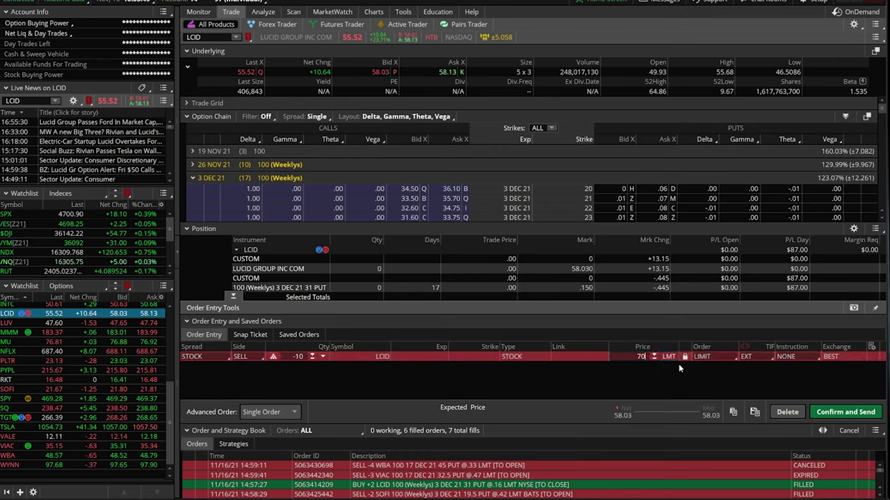
pyautogui.click(756, 357)
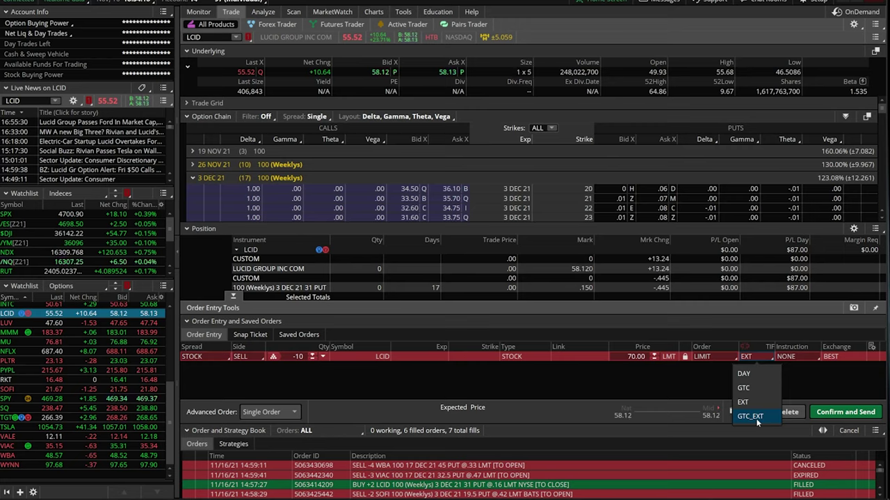
pyautogui.click(640, 358)
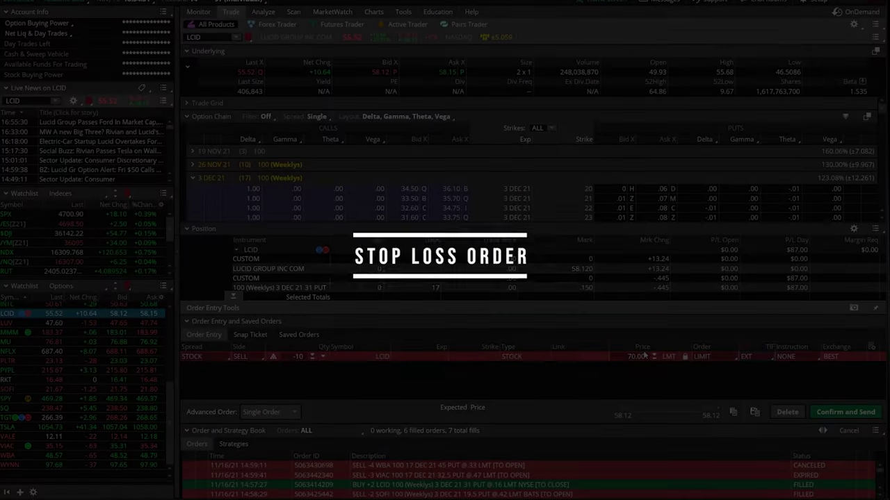
# Change the sell order's type to STOP and set its stop price to 50
pyautogui.click(710, 357)
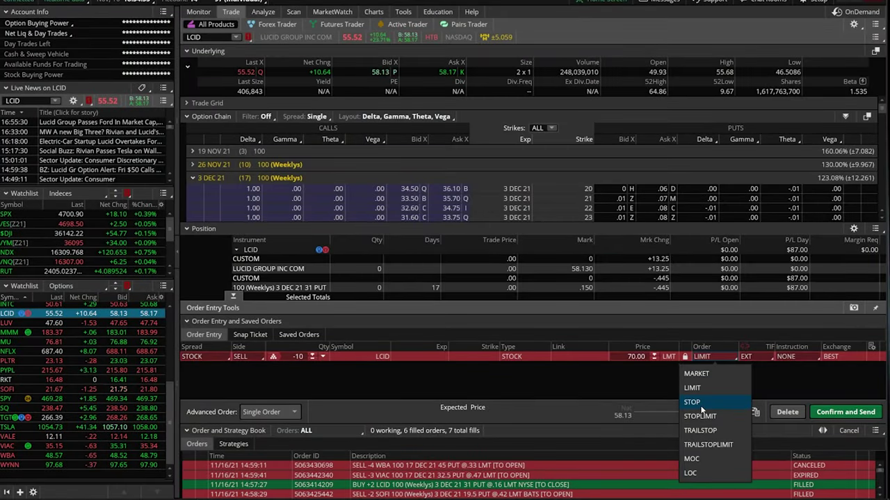
pyautogui.click(702, 406)
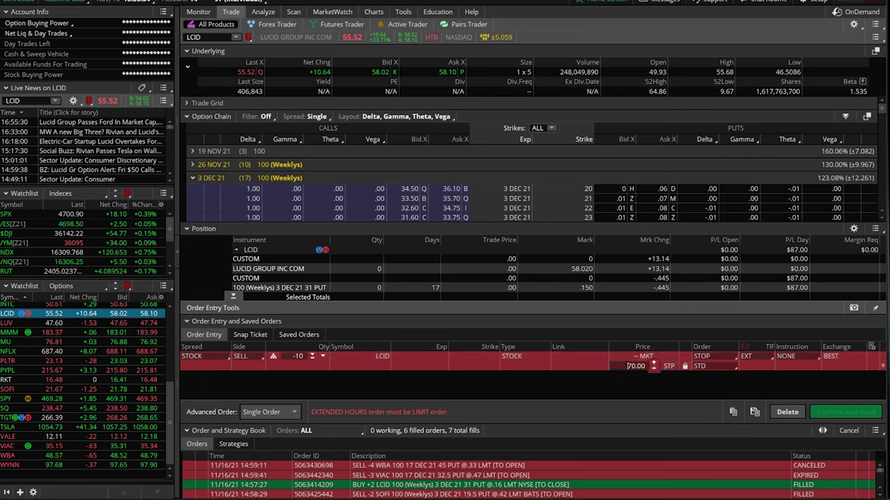
pyautogui.click(645, 366)
pyautogui.write('50')
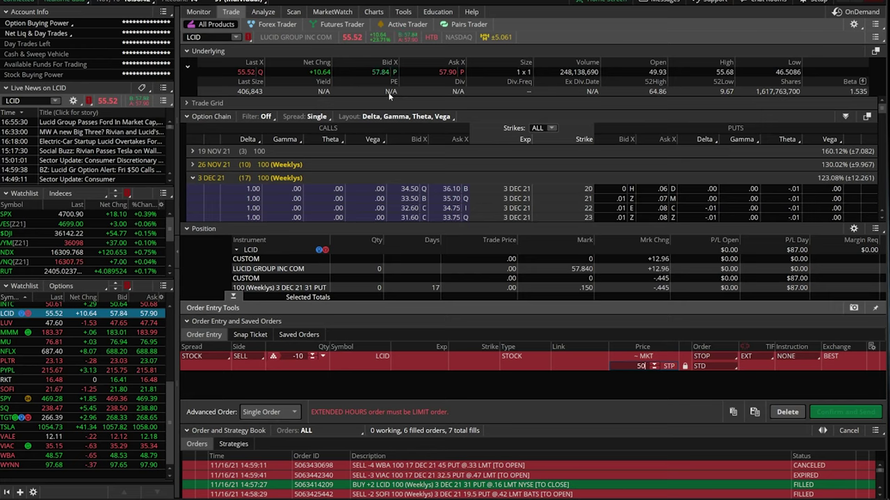
# Change the stop order's side to BUY and set its stop price to 65
pyautogui.click(247, 362)
pyautogui.click(247, 374)
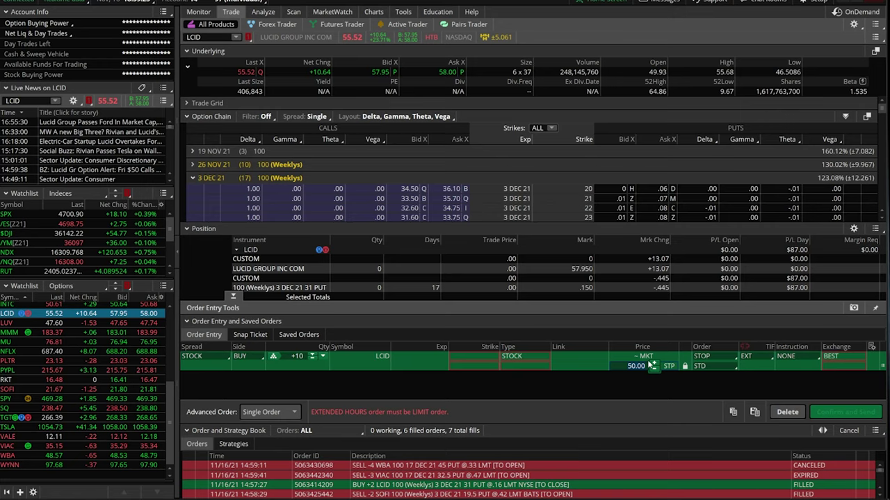
pyautogui.write('60')
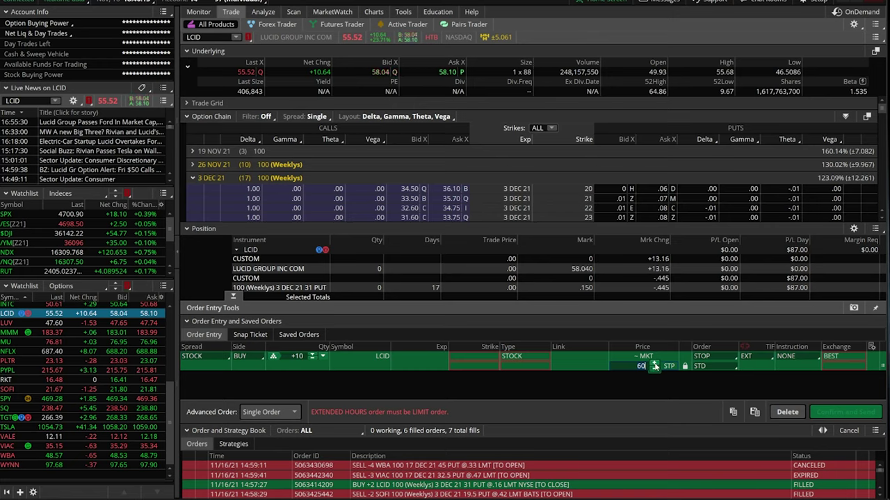
pyautogui.write('5')
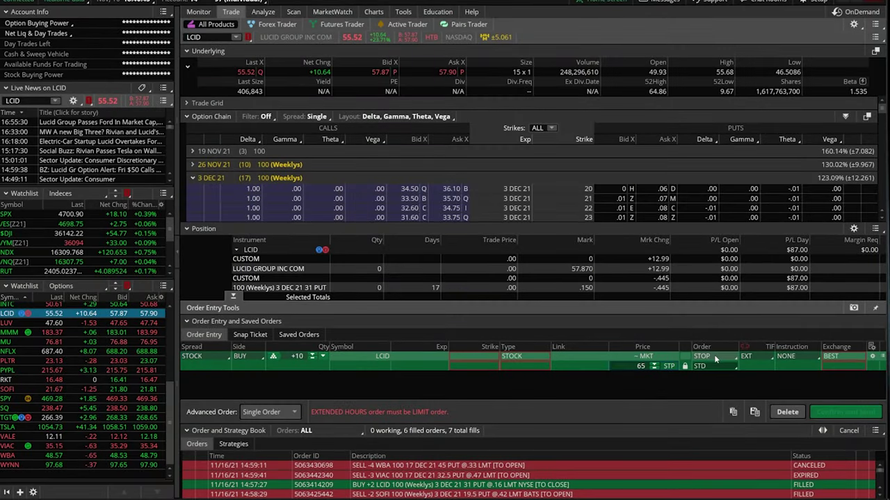
# Make the order a SELL STOPLIMIT with a stop price of 50 and a limit price of 45
pyautogui.click(715, 357)
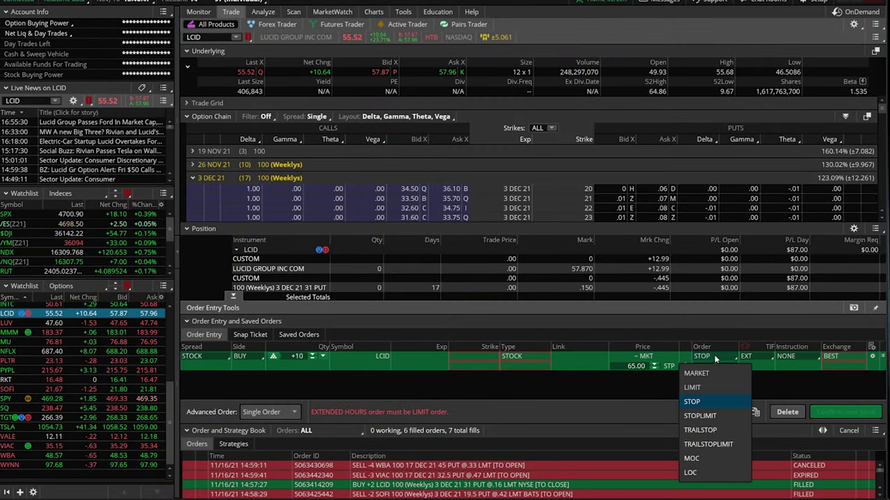
pyautogui.click(709, 417)
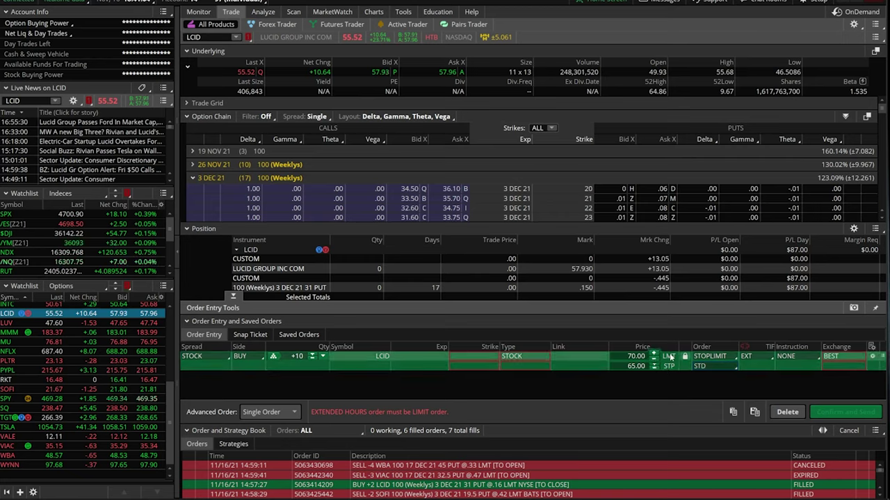
pyautogui.click(261, 357)
pyautogui.click(259, 379)
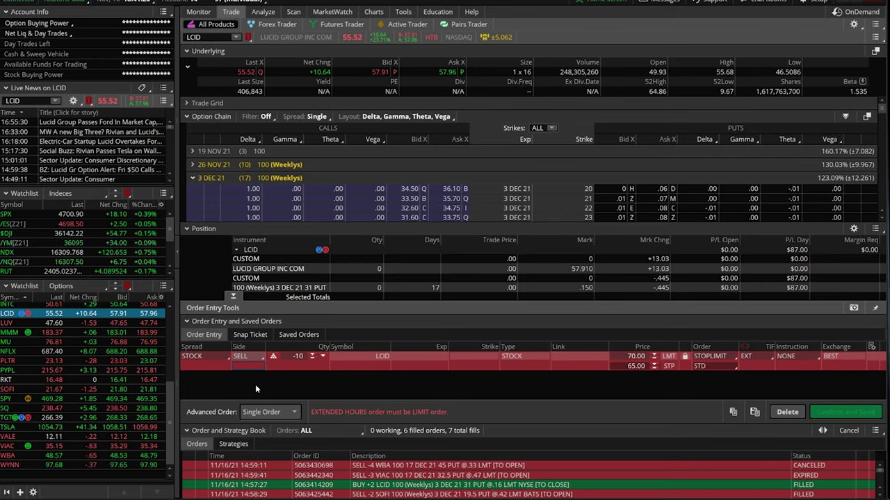
pyautogui.click(632, 365)
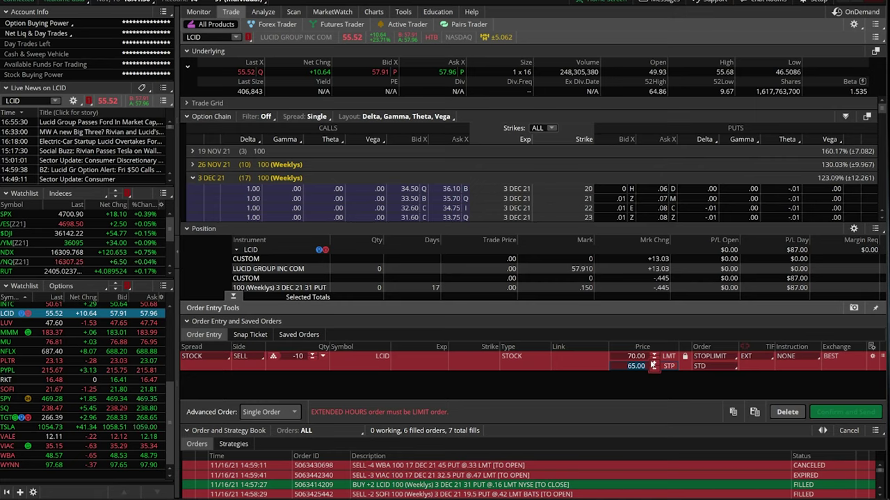
pyautogui.write('50')
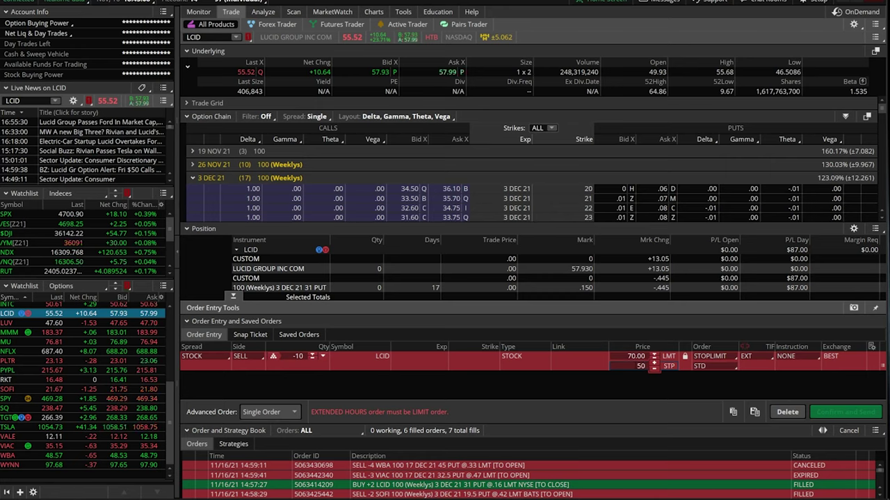
pyautogui.press('Return')
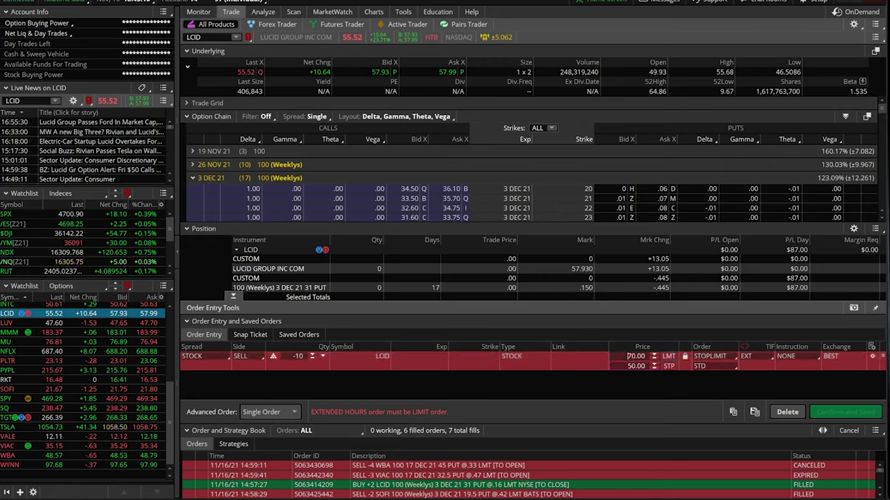
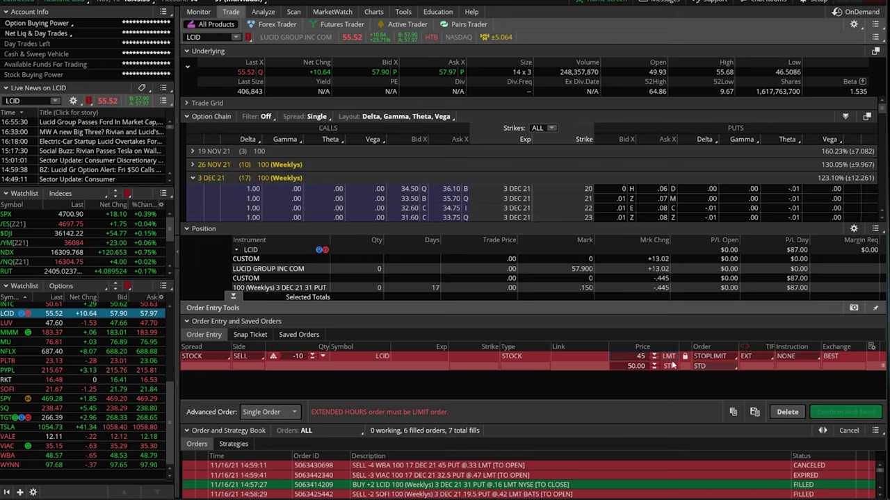
# Change the sell order's type from STOPLIMIT to LIMIT, and from there to TRAILSTOP
pyautogui.click(719, 357)
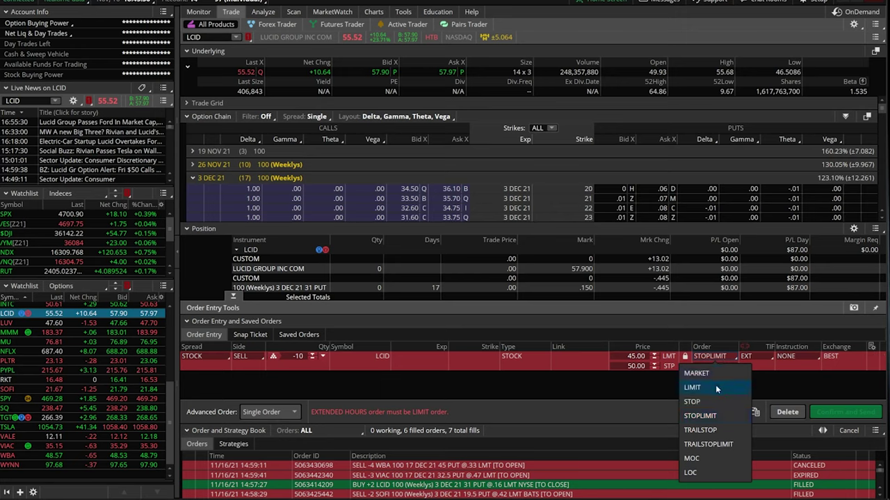
pyautogui.click(715, 386)
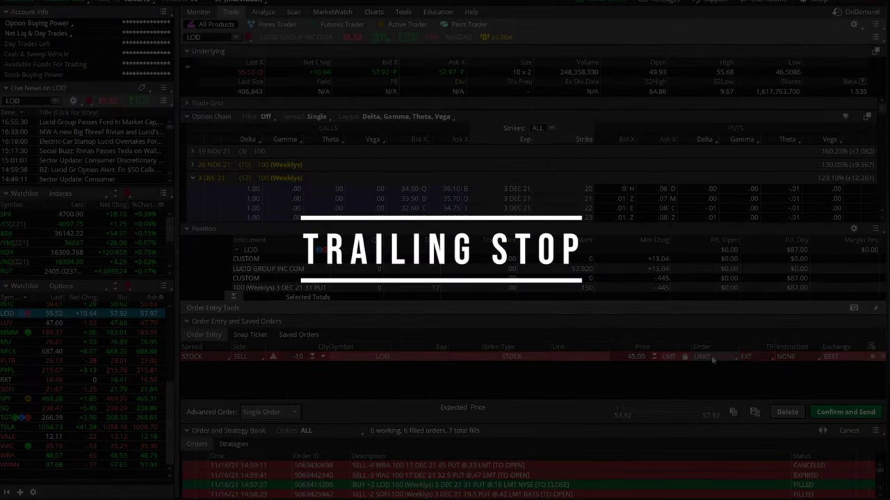
pyautogui.click(711, 355)
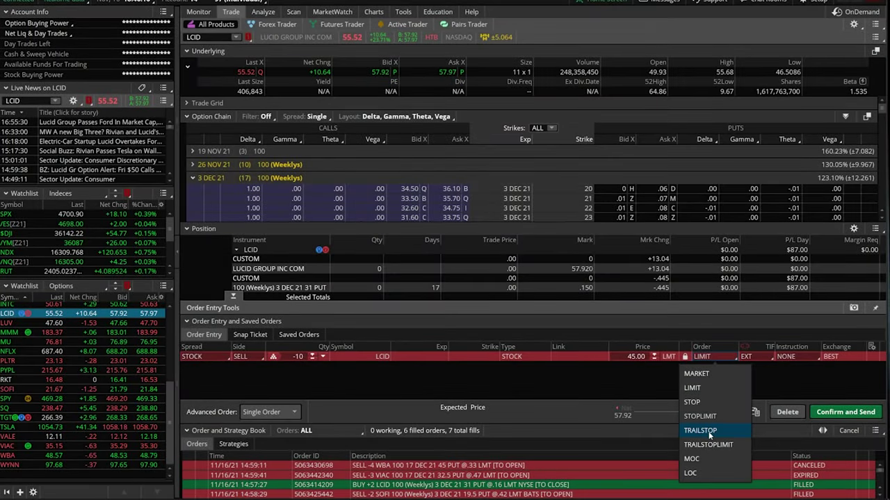
pyautogui.click(700, 430)
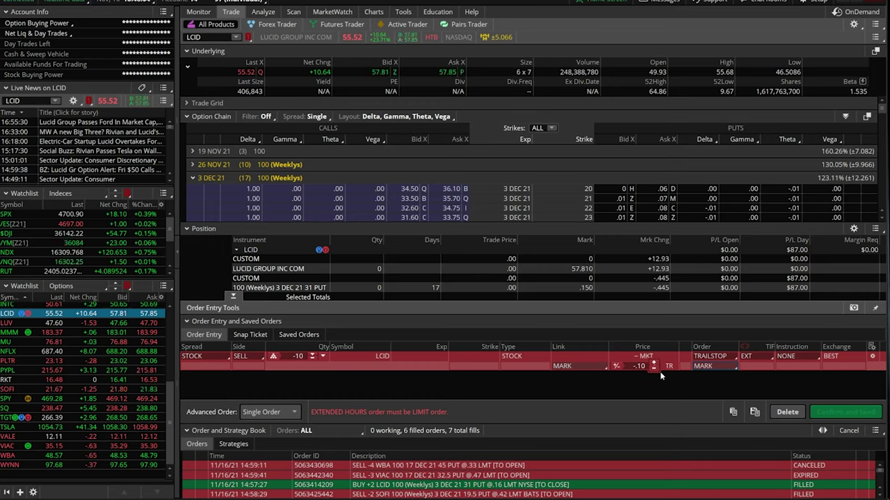
# Enter a trail offset of -.1, switch the offset unit to percent, and set the offset to -25%
pyautogui.doubleClick(639, 366)
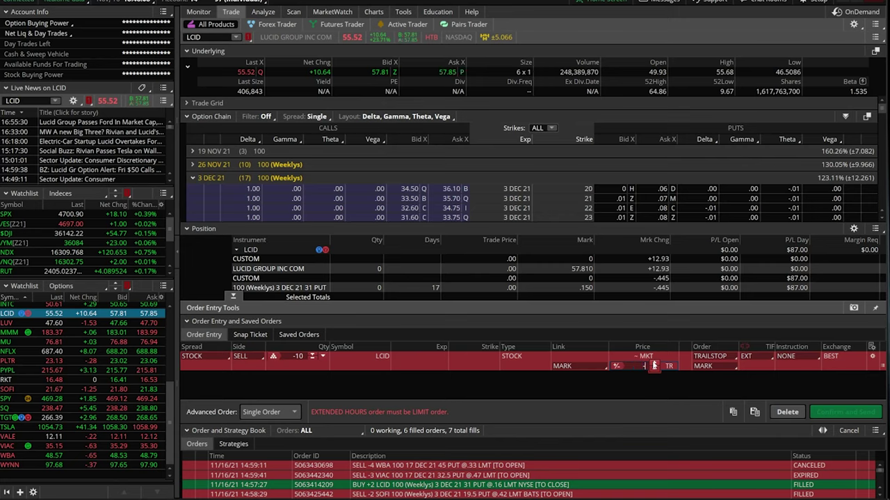
pyautogui.write('-.1')
pyautogui.click(617, 366)
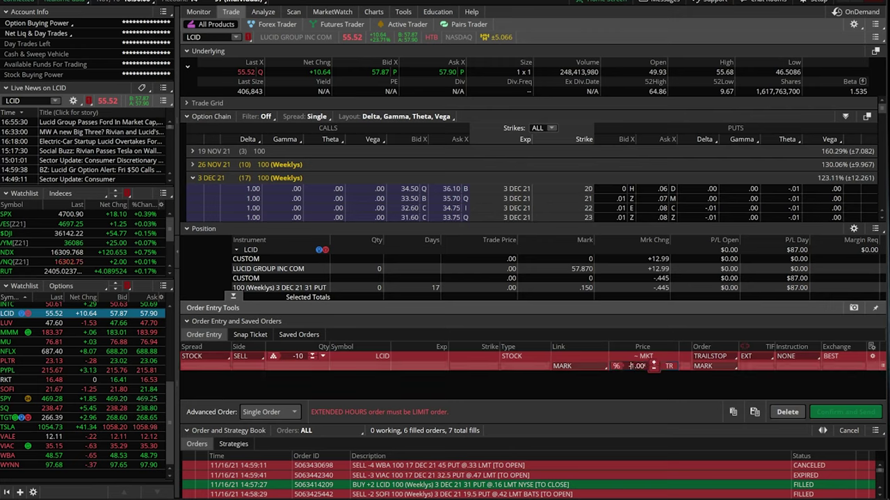
pyautogui.moveTo(634, 367); pyautogui.dragTo(660, 366)
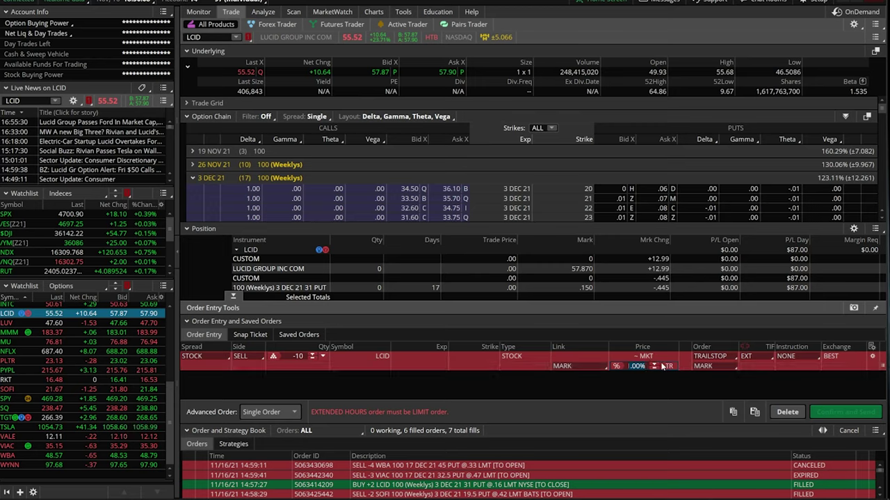
pyautogui.write('-25')
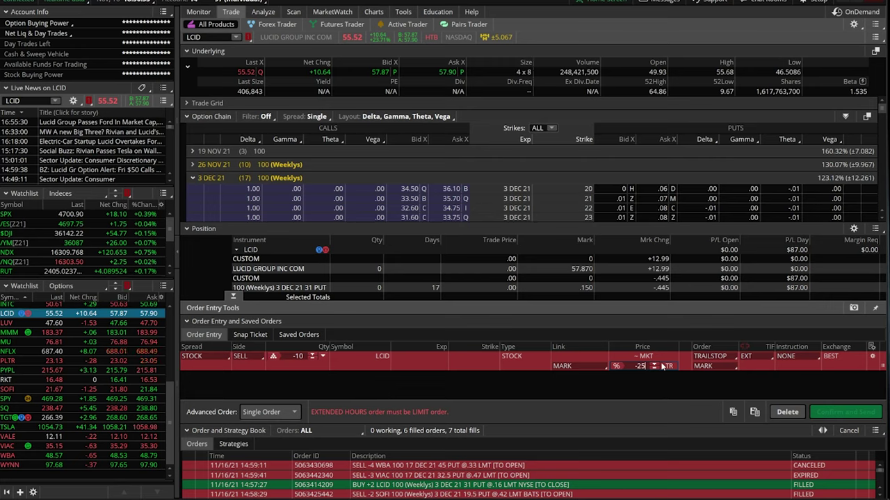
# Switch the order type to TRAILSTOPLIMIT and return it to TRAILSTOP
pyautogui.click(726, 357)
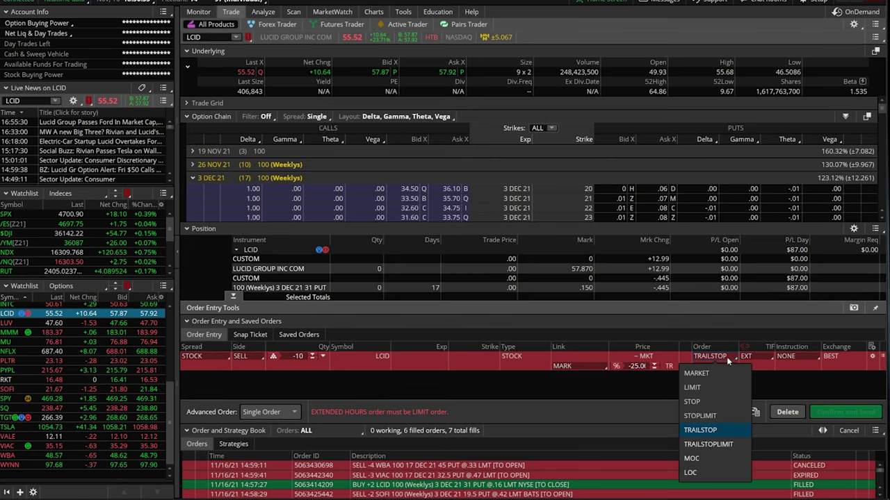
pyautogui.click(714, 445)
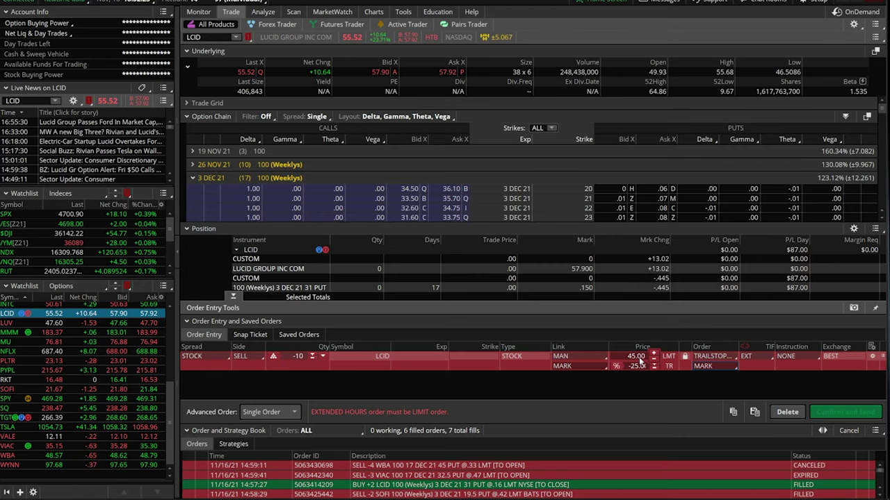
pyautogui.click(707, 357)
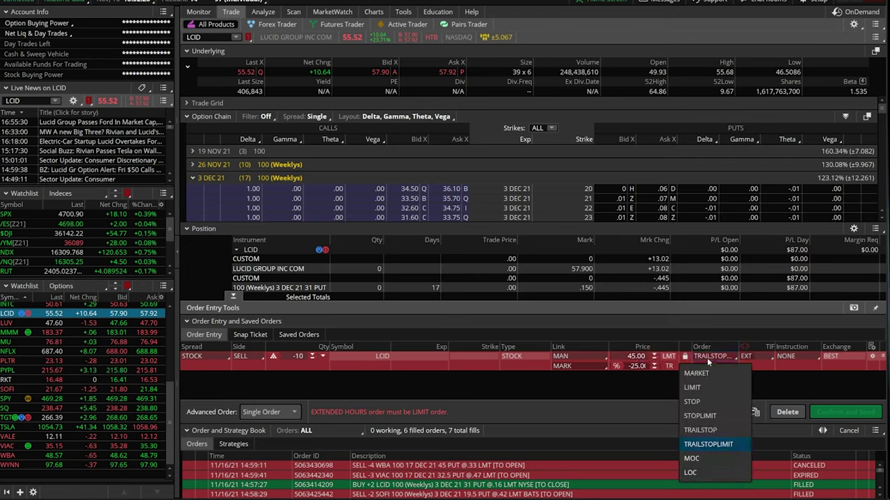
pyautogui.click(711, 430)
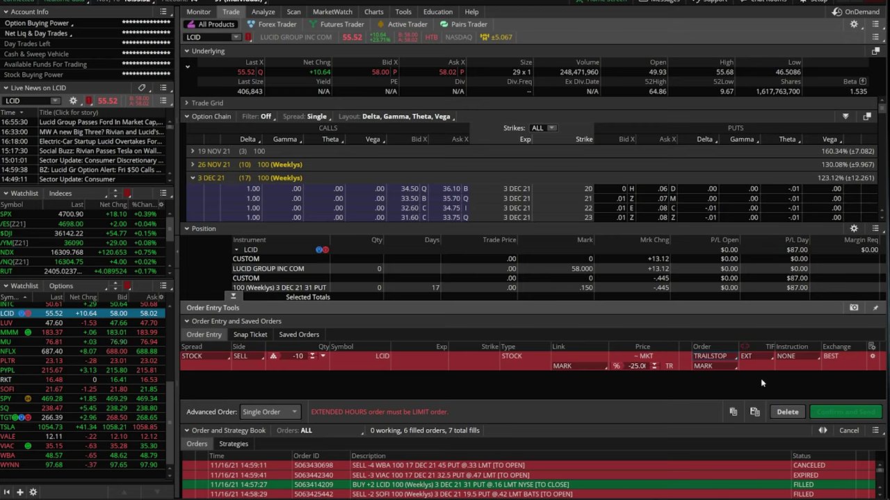
# Open the order type choices for the trailing stop order
pyautogui.click(713, 355)
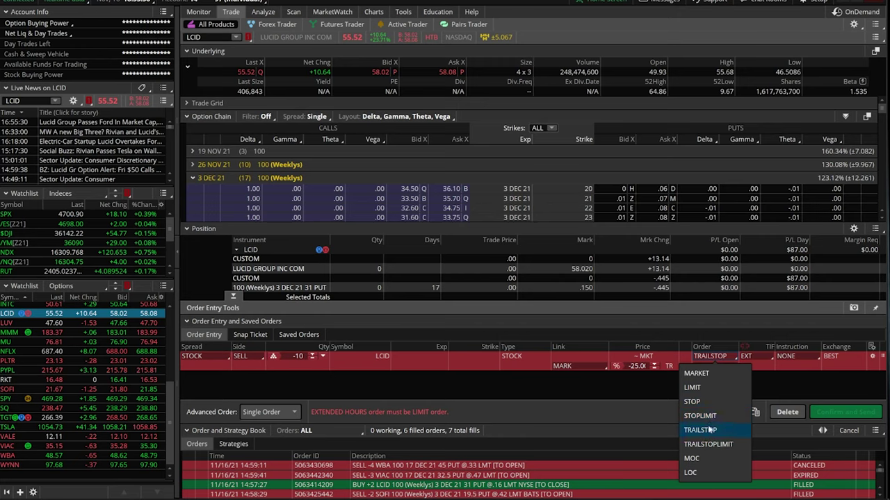